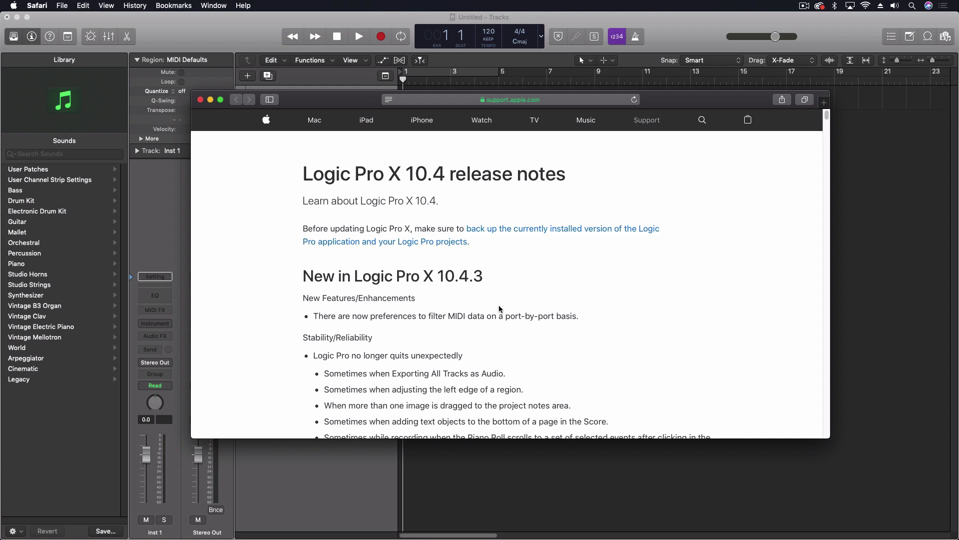
Step: Bring Logic's MIDI preferences forward and show the Inputs list with USB Axiom 49 Port 1, Port 2 and hb1
scroll(449, 312, "down", 3)
scroll(424, 316, "down", 12)
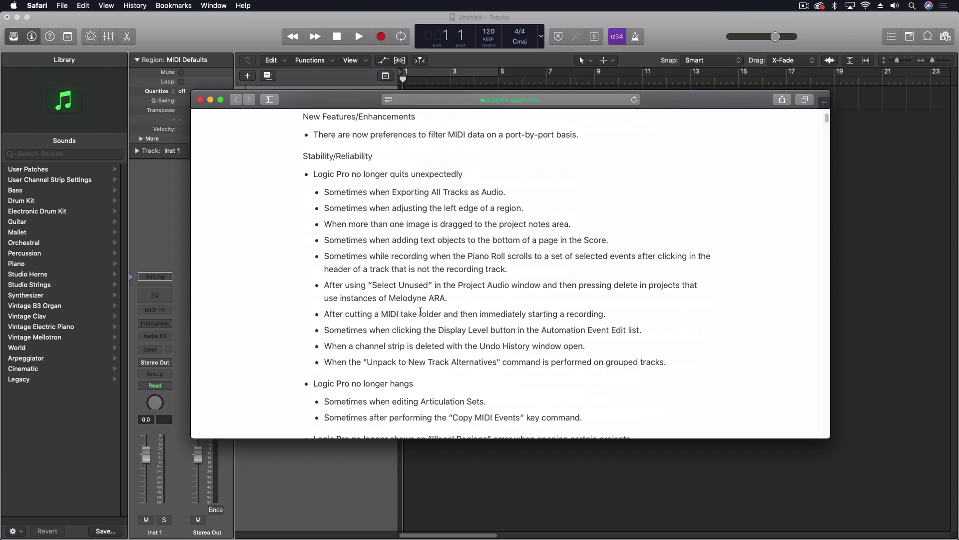
scroll(420, 312, "down", 10)
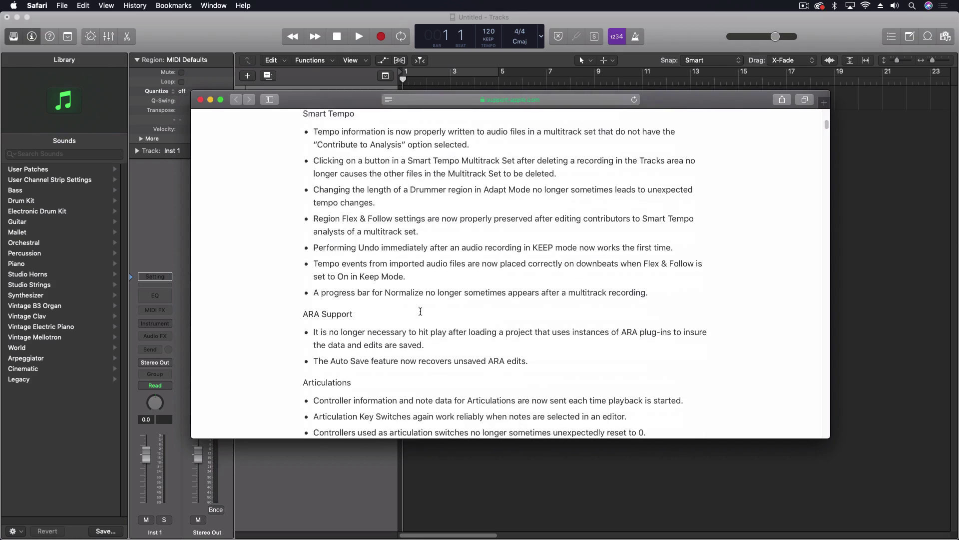
scroll(420, 314, "down", 6)
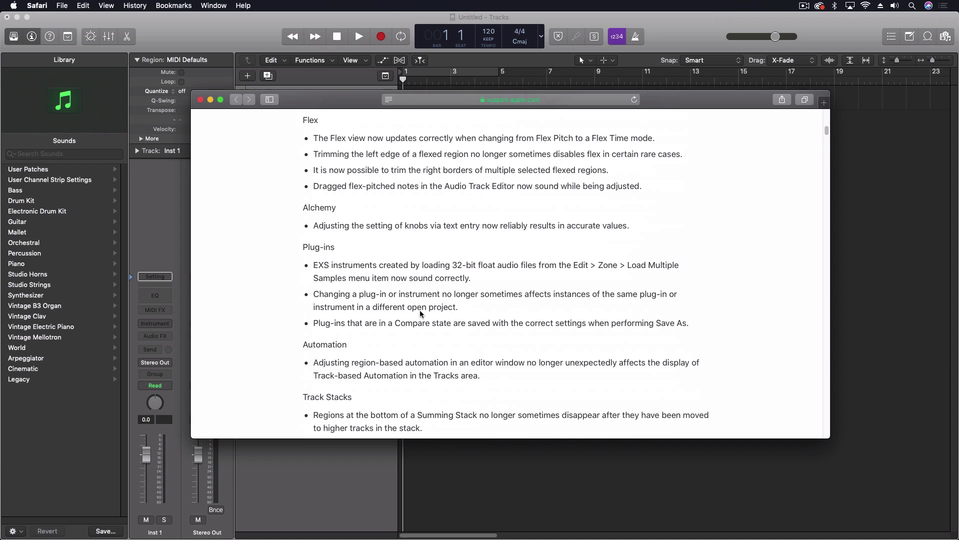
scroll(420, 310, "down", 8)
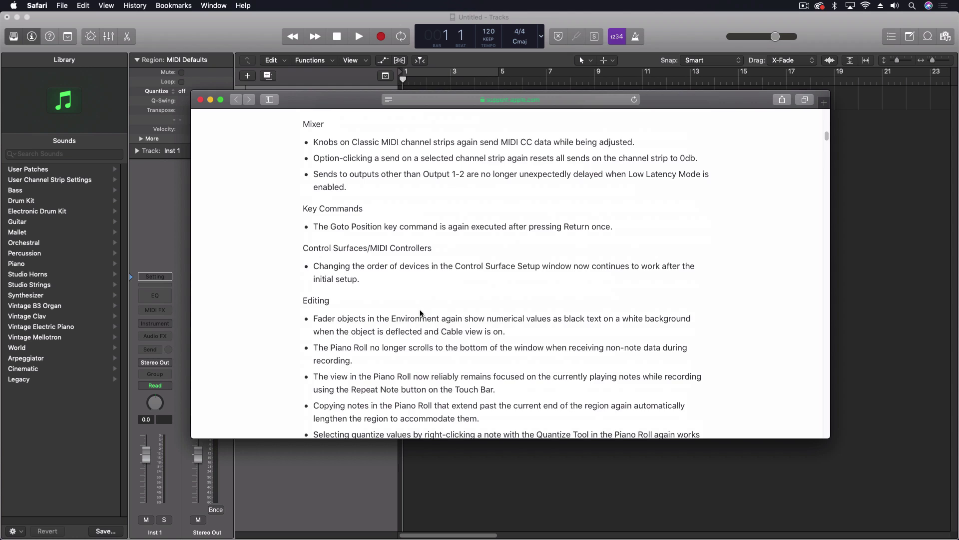
scroll(420, 312, "down", 5)
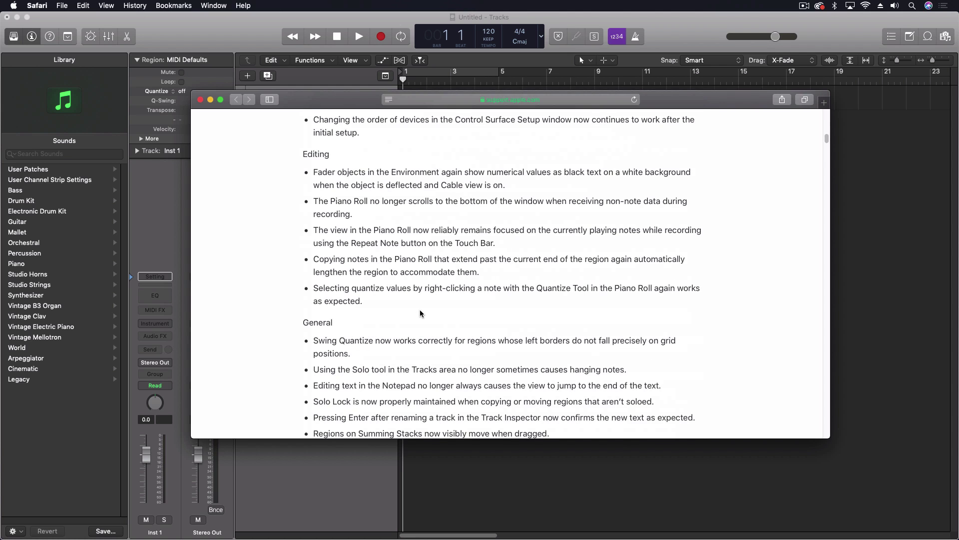
scroll(420, 314, "down", 3)
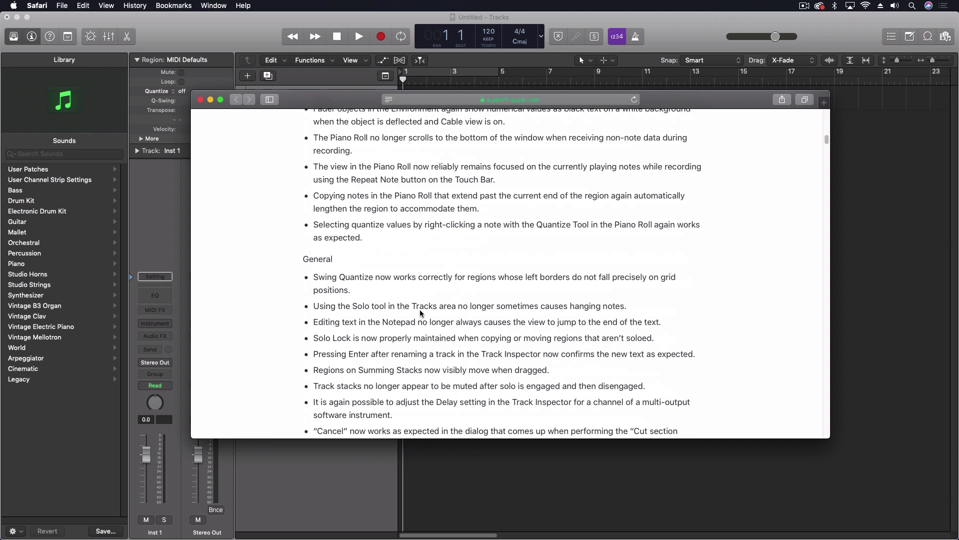
scroll(420, 310, "down", 3)
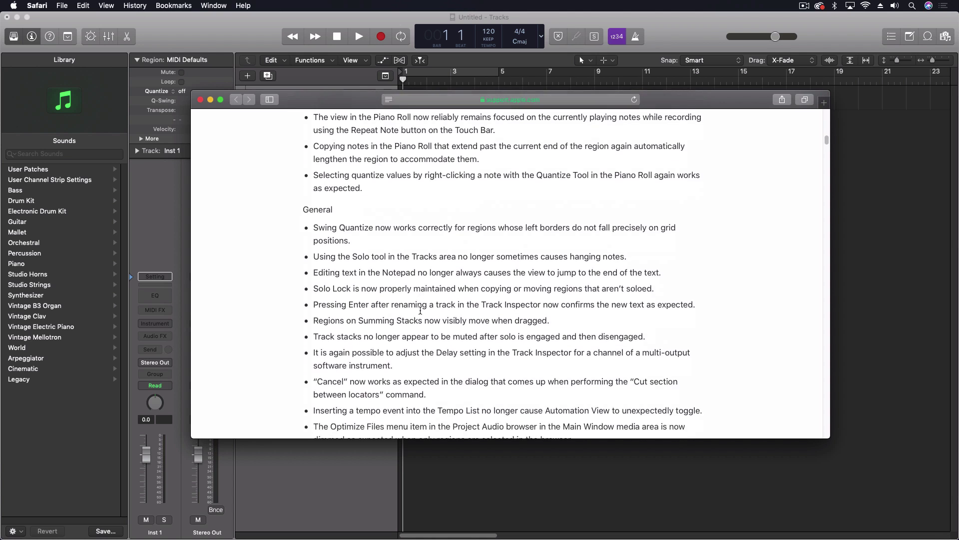
scroll(420, 311, "up", 20)
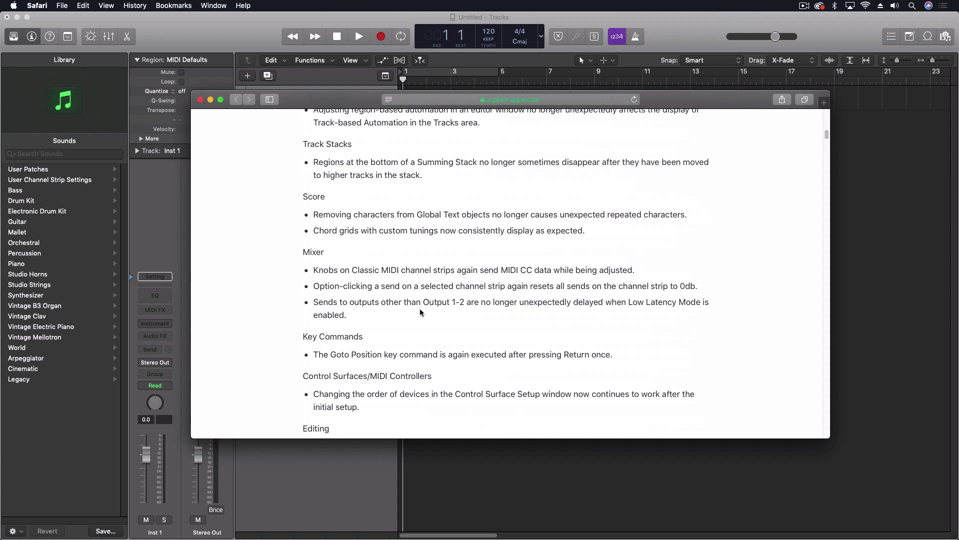
scroll(419, 310, "up", 20)
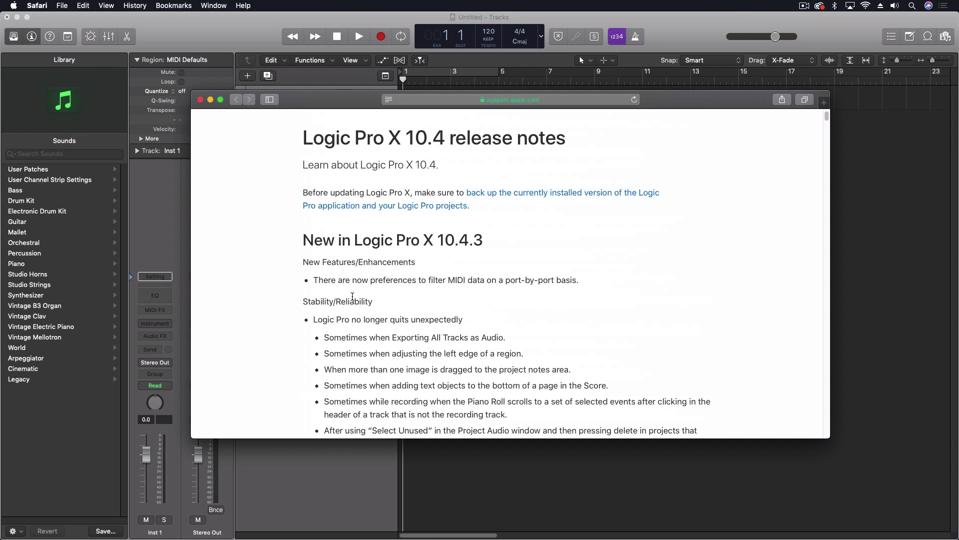
left_click(260, 43)
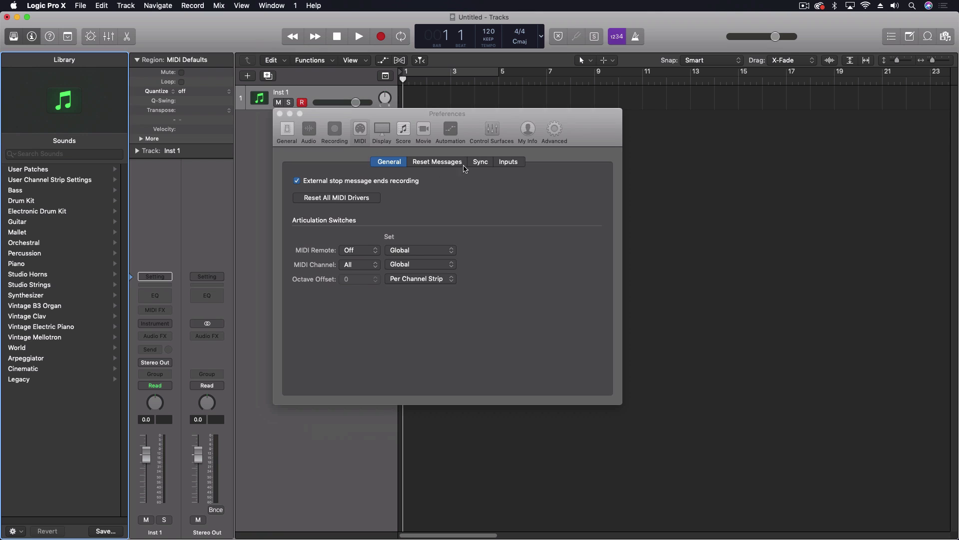
left_click_drag(500, 119, 533, 127)
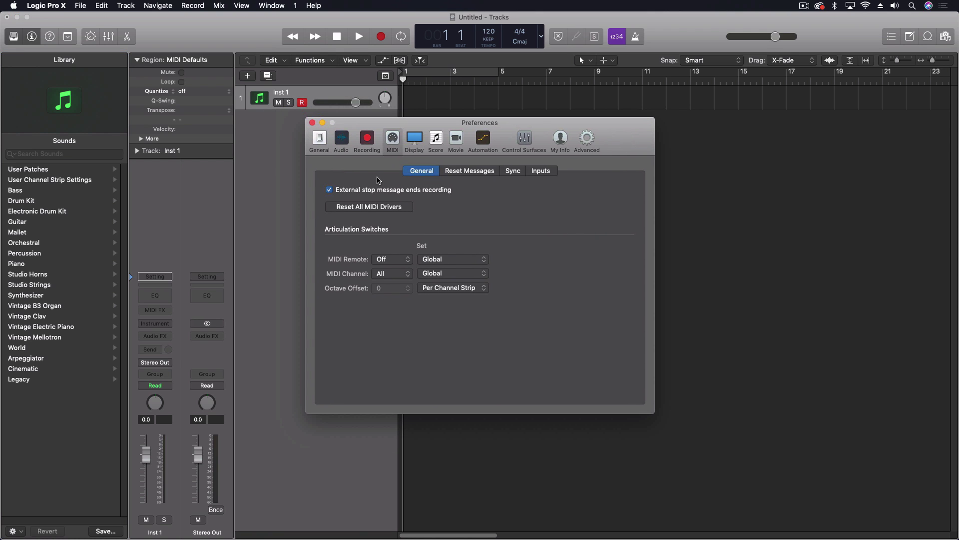
left_click(543, 172)
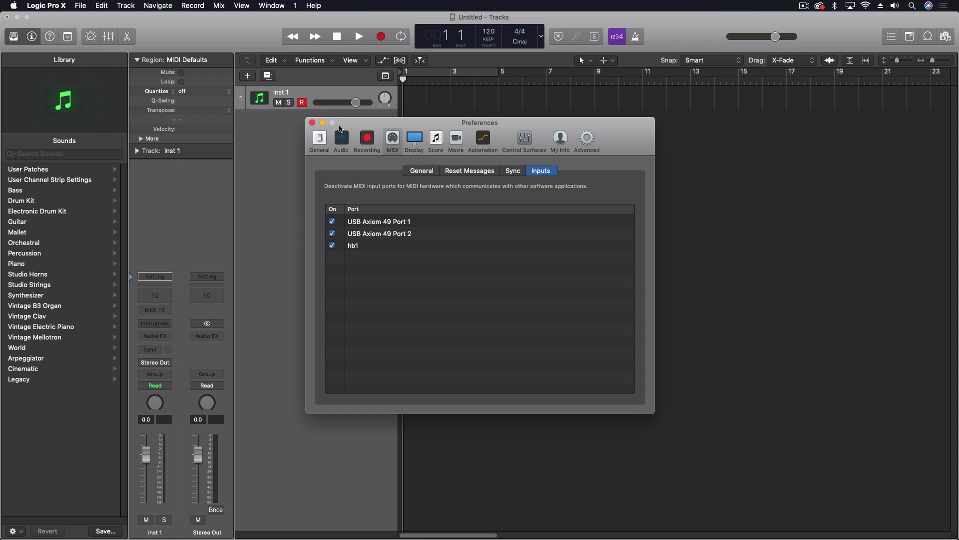
Step: Move Preferences aside and open the MIDI Environment on its Click & Ports layer
left_click_drag(361, 126, 648, 105)
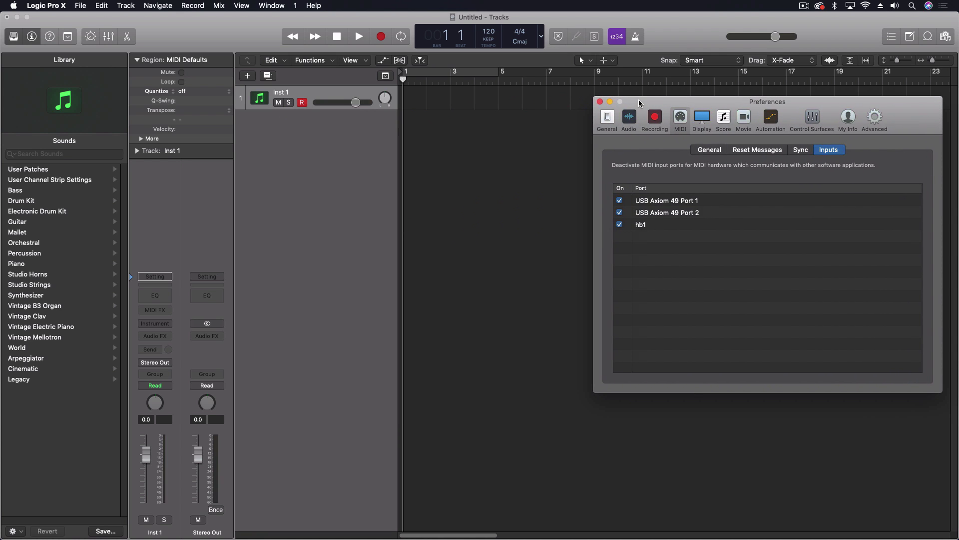
left_click(272, 5)
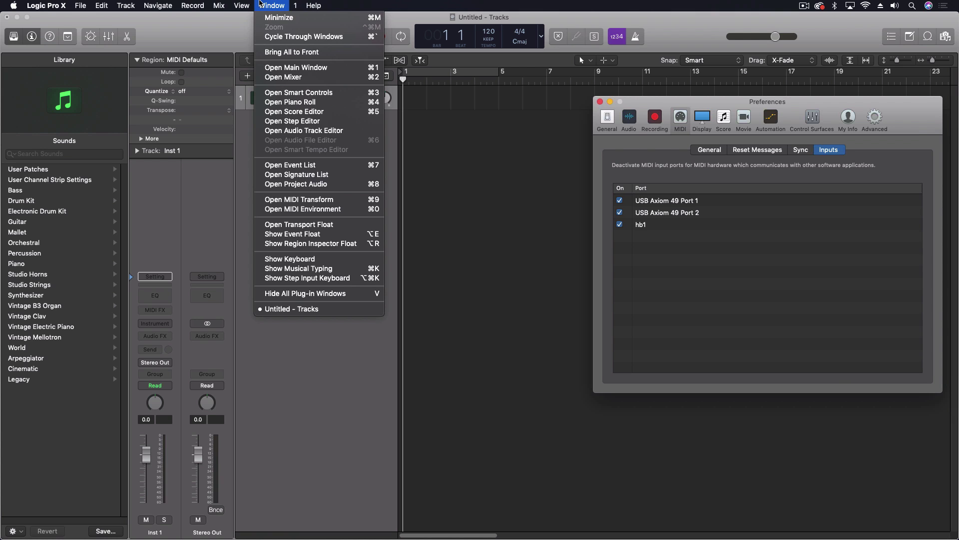
left_click(321, 210)
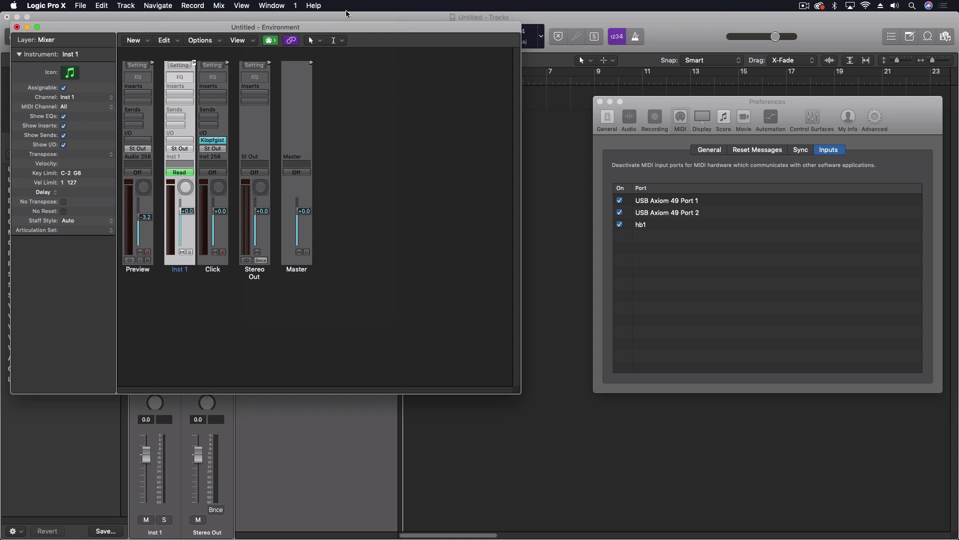
left_click(46, 39)
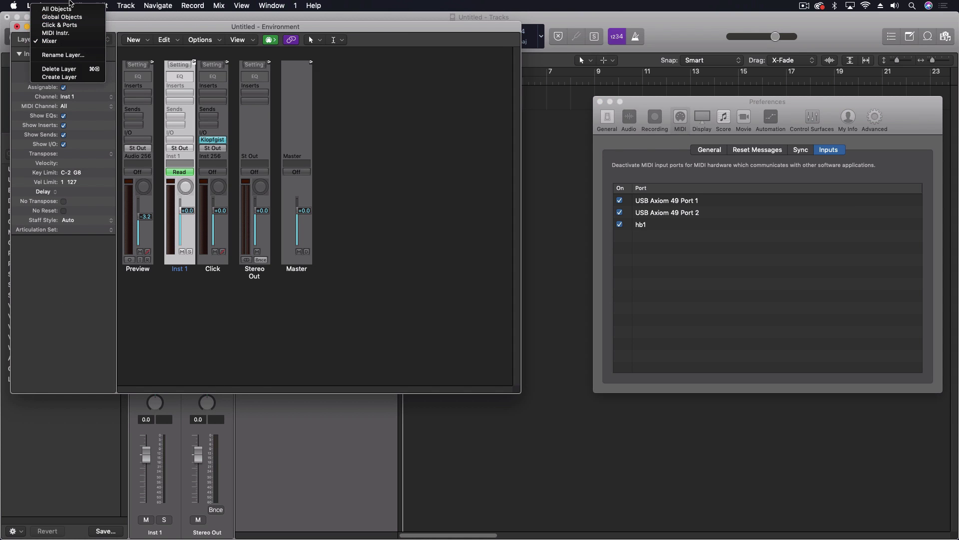
left_click(80, 25)
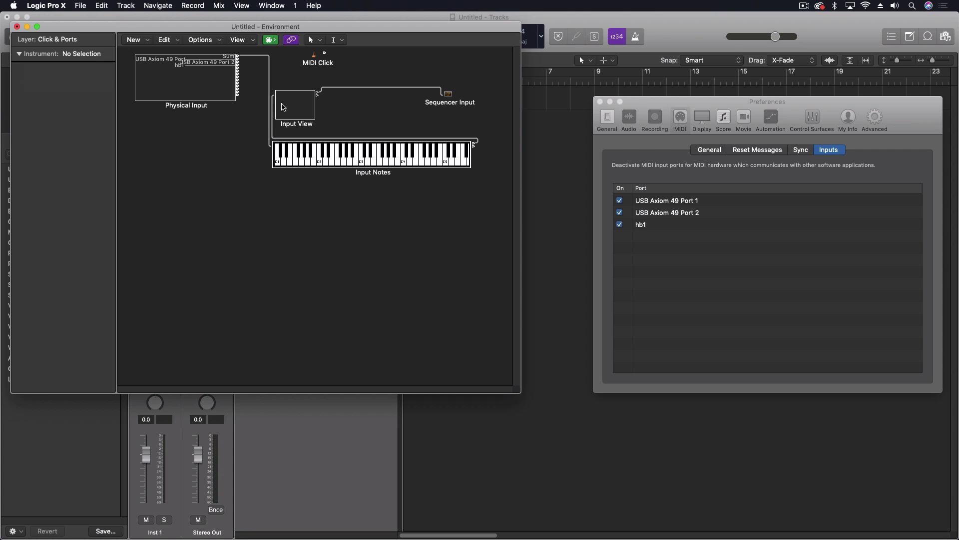
Step: Load Retro Synth (Stereo) into Inst 1's instrument slot and close its plug-in window
left_click(563, 168)
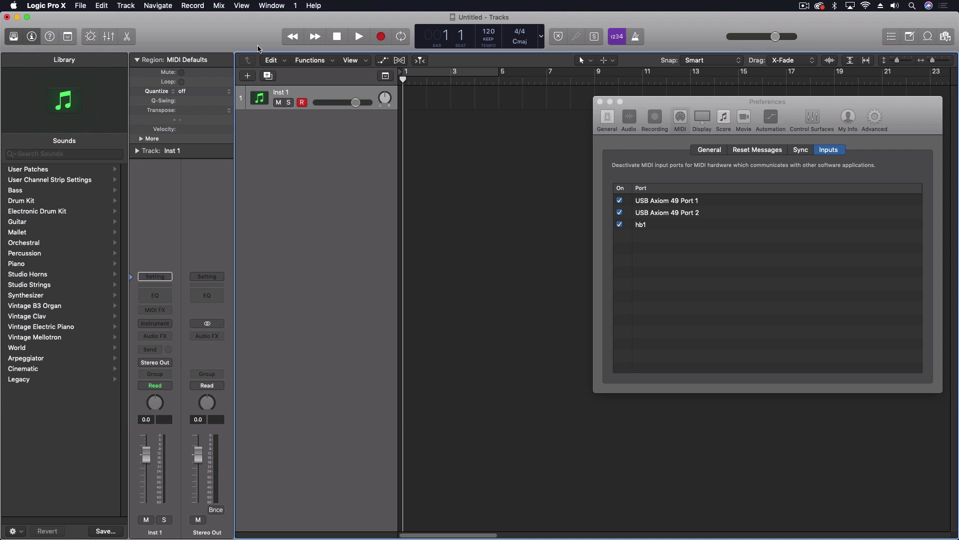
left_click(162, 324)
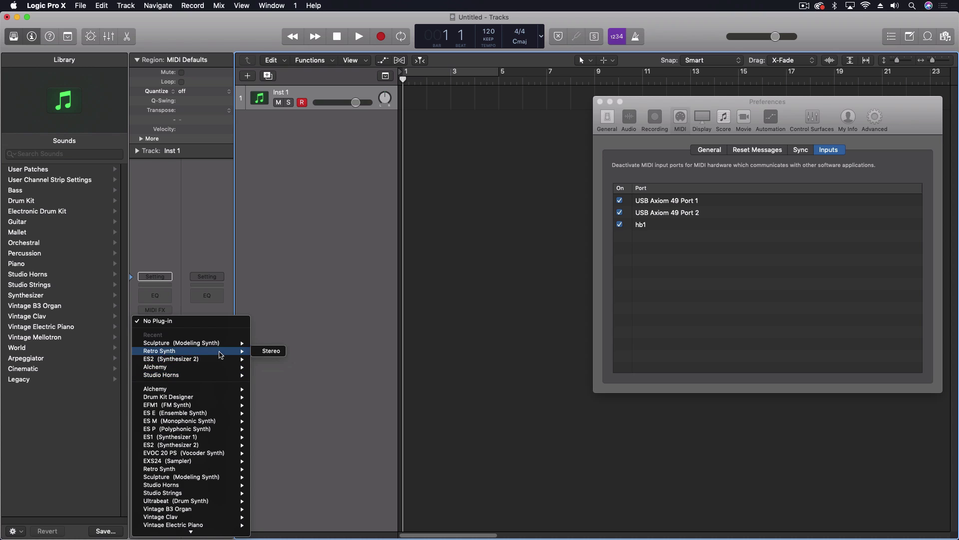
left_click(307, 130)
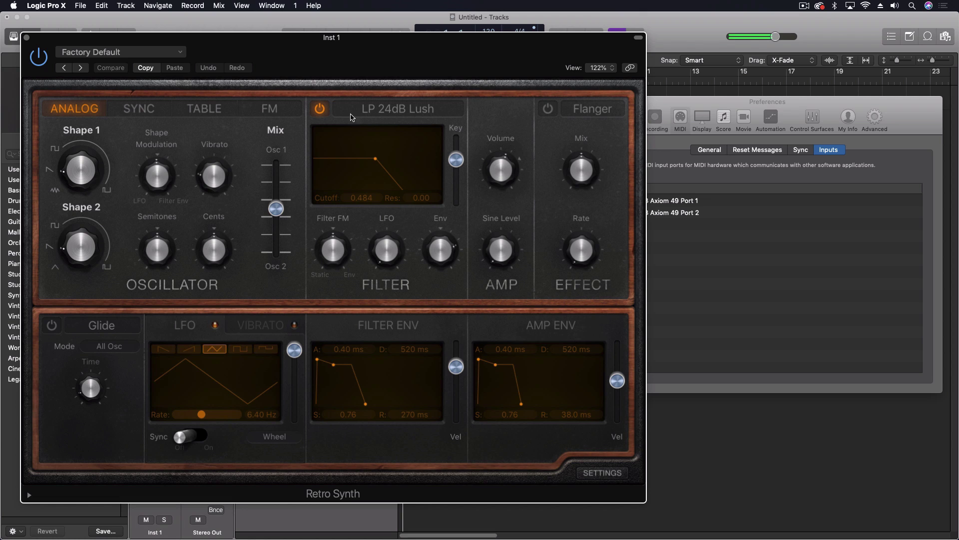
left_click(27, 38)
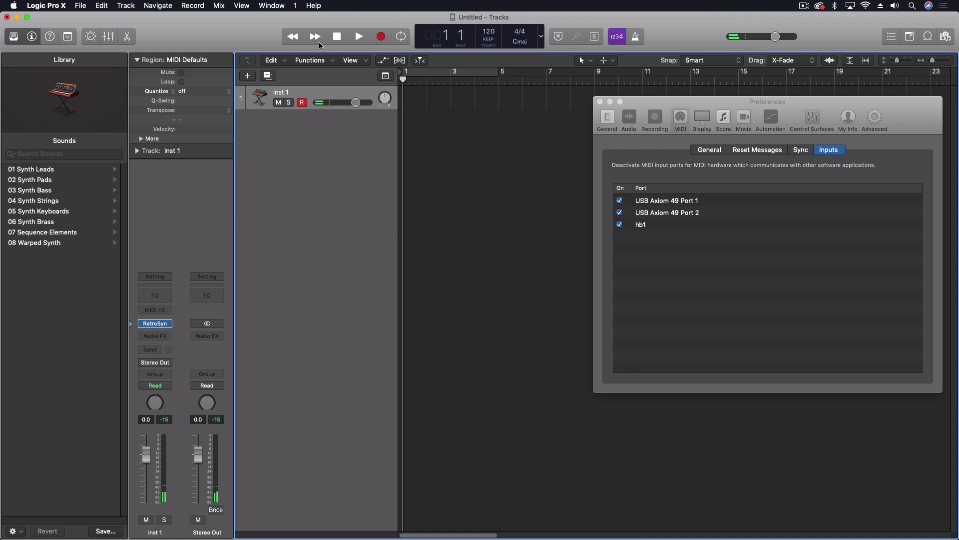
Step: Bring the Environment window back and switch it to the Click & Ports layer
left_click(273, 6)
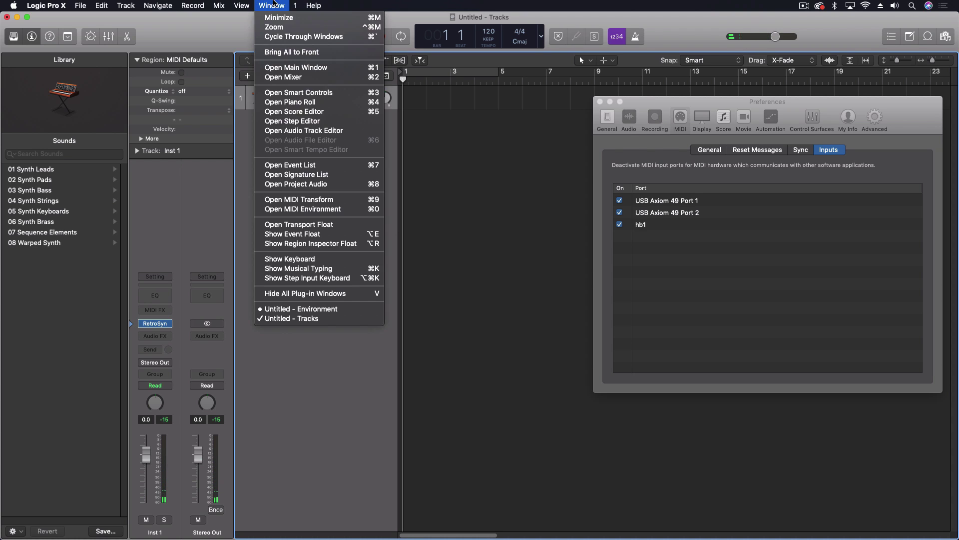
left_click(311, 310)
left_click(67, 40)
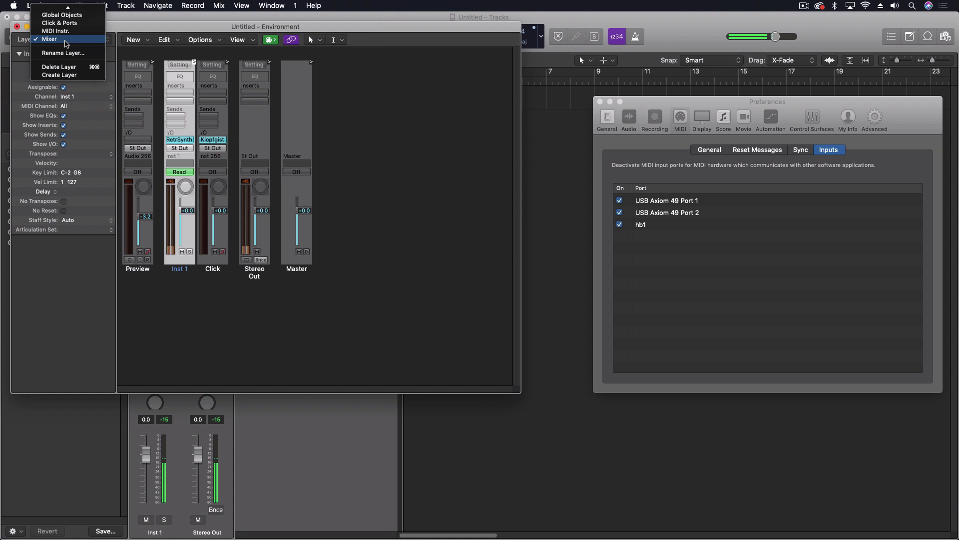
left_click(71, 26)
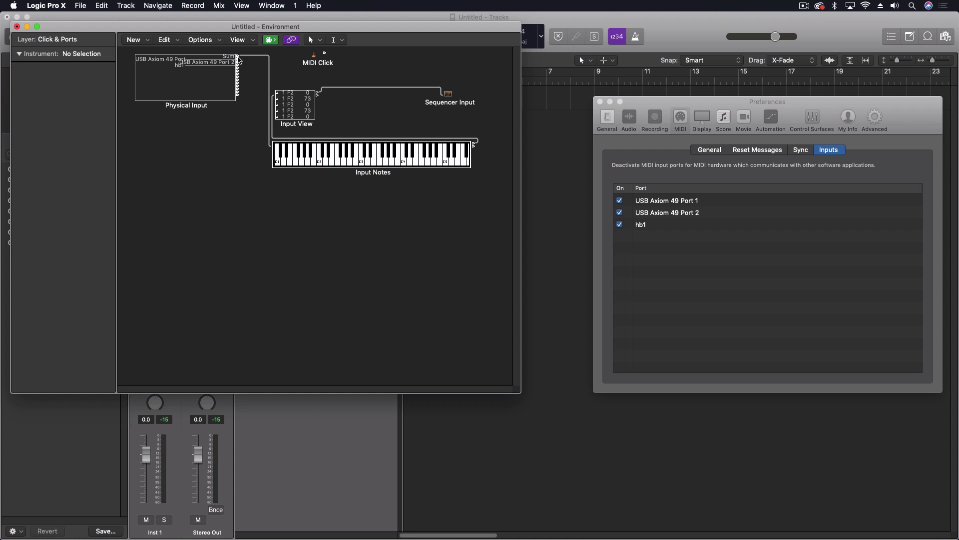
Step: Replace the cable to Input View with a cable from Physical Input's Port 2 into Input Notes
left_click(252, 56)
key("Delete")
left_click_drag(238, 66, 281, 165)
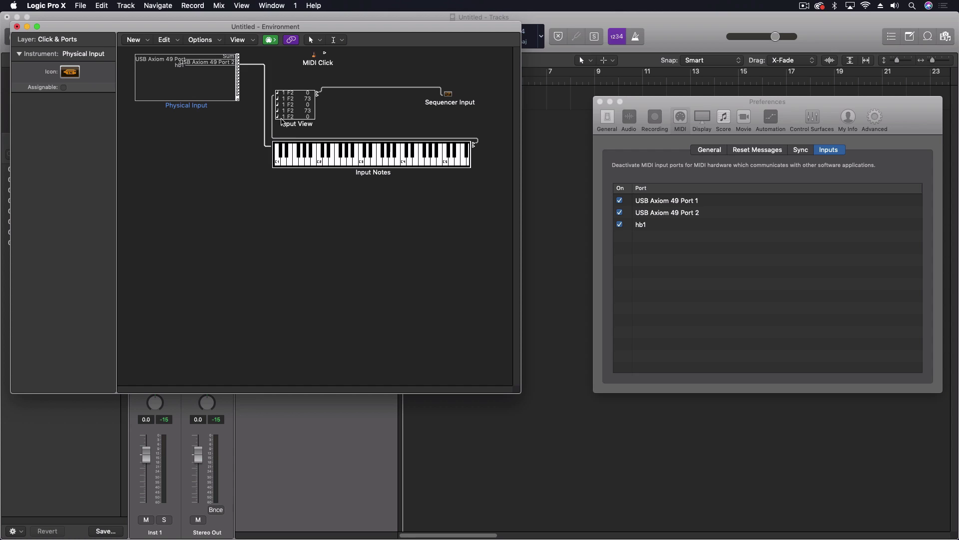
Step: Redraw Physical Input's cable into Input Notes, then undo a test cable to Sequencer Input
left_click(249, 68)
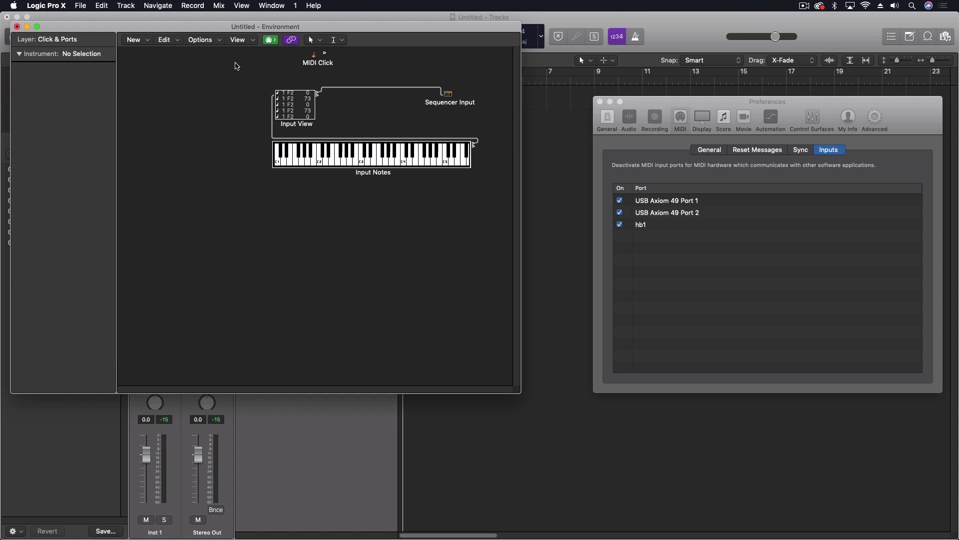
left_click(235, 64)
left_click(252, 64)
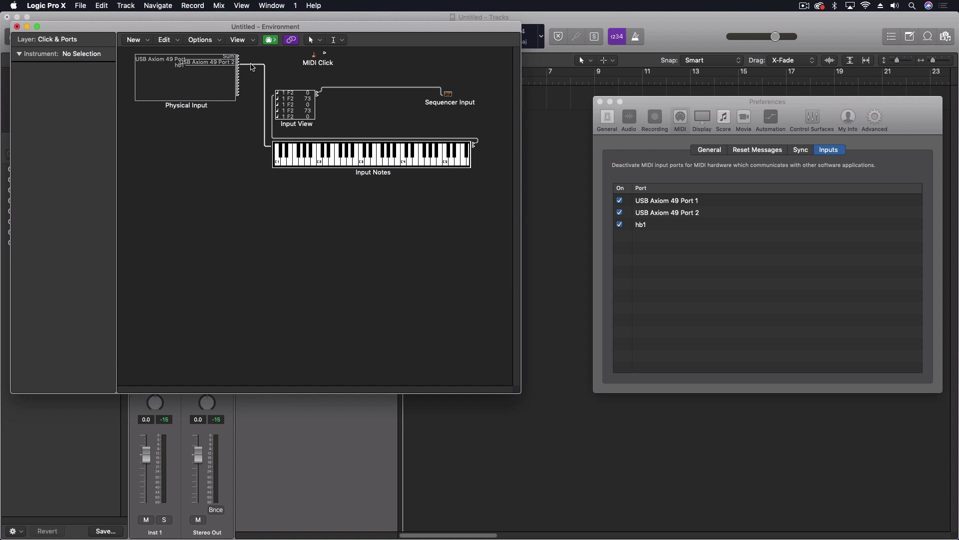
key("Delete")
left_click(412, 243)
left_click_drag(238, 62, 287, 159)
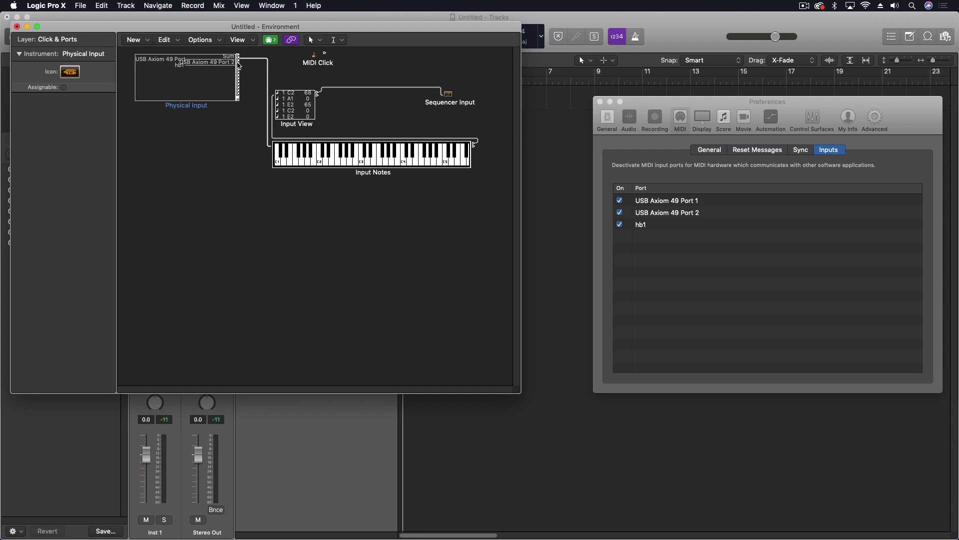
left_click_drag(238, 64, 449, 95)
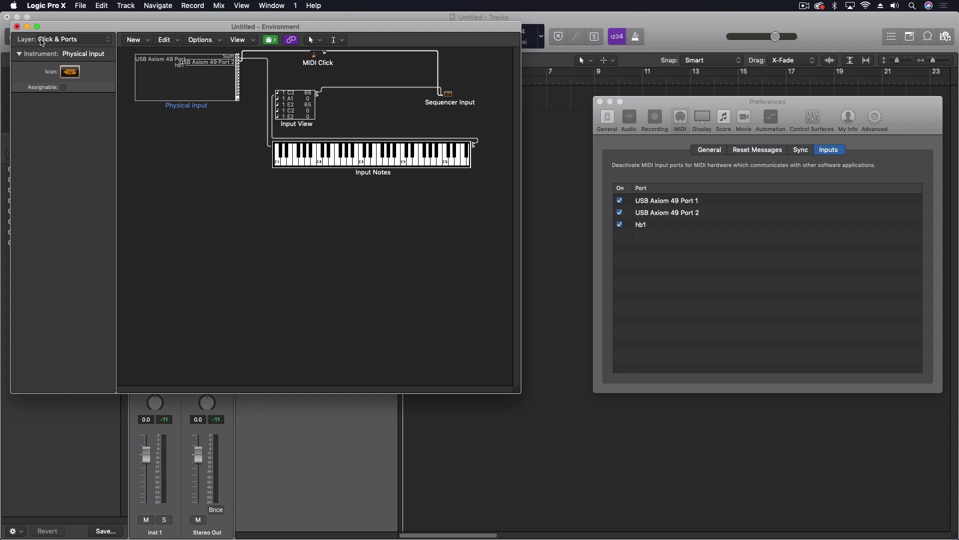
key("super+z")
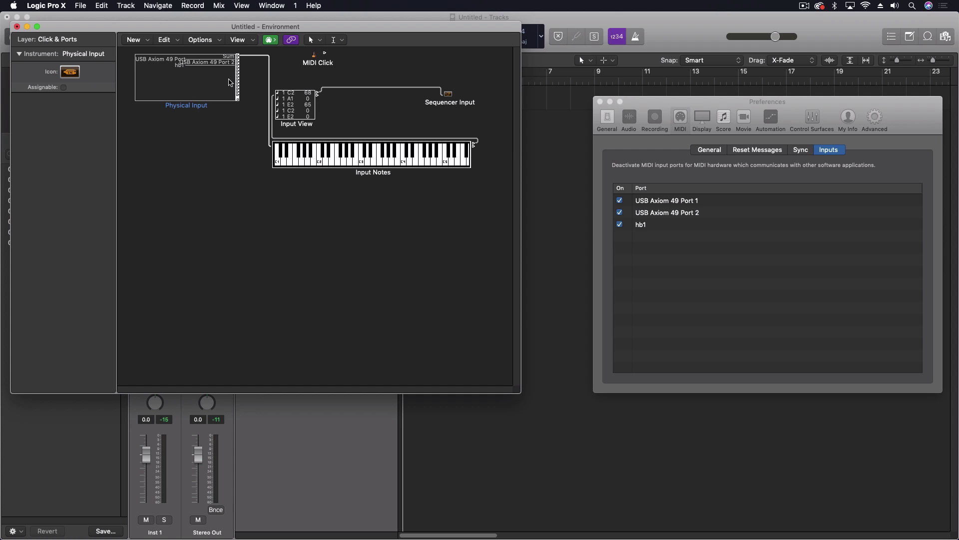
Step: Close the Environment and disable USB Axiom 49 Port 1, Port 2 and hb1 in MIDI Inputs
left_click(17, 27)
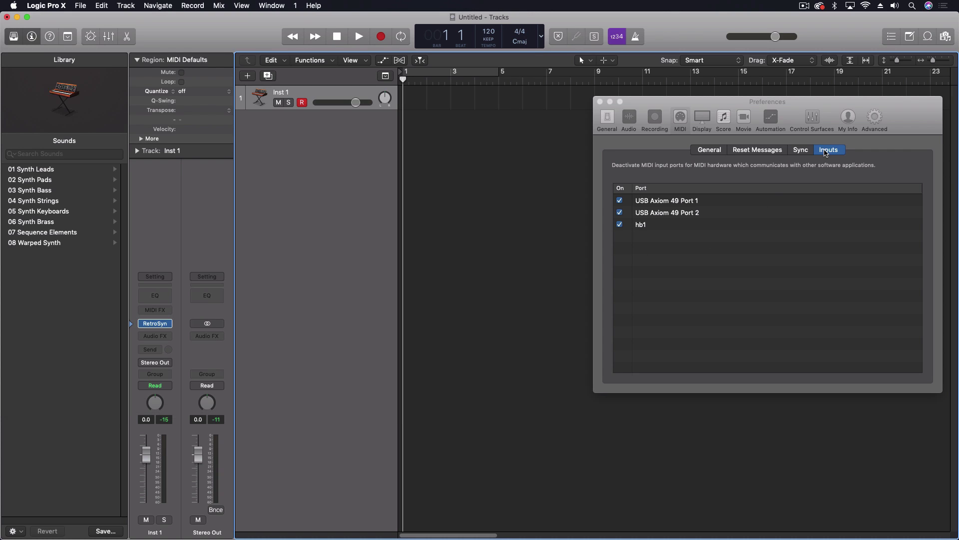
left_click(801, 107)
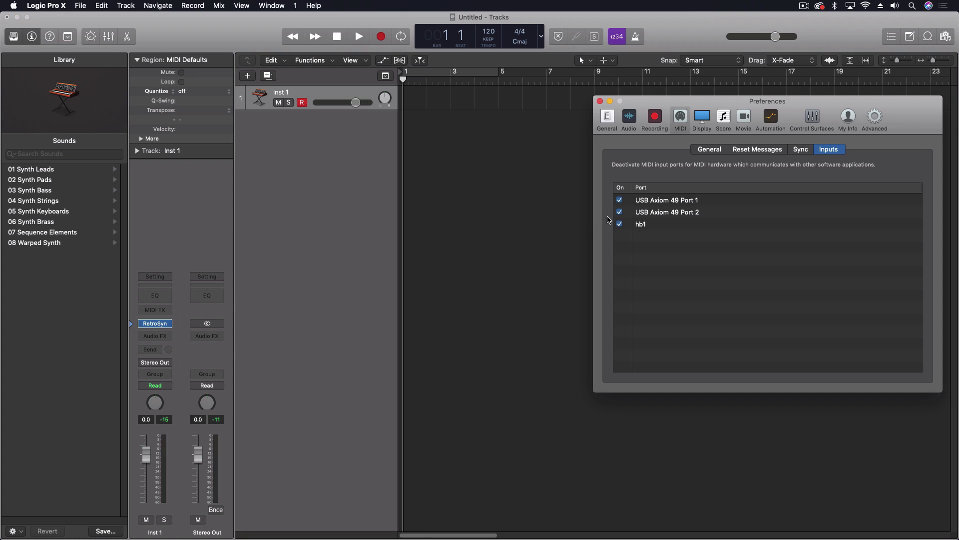
left_click(620, 200)
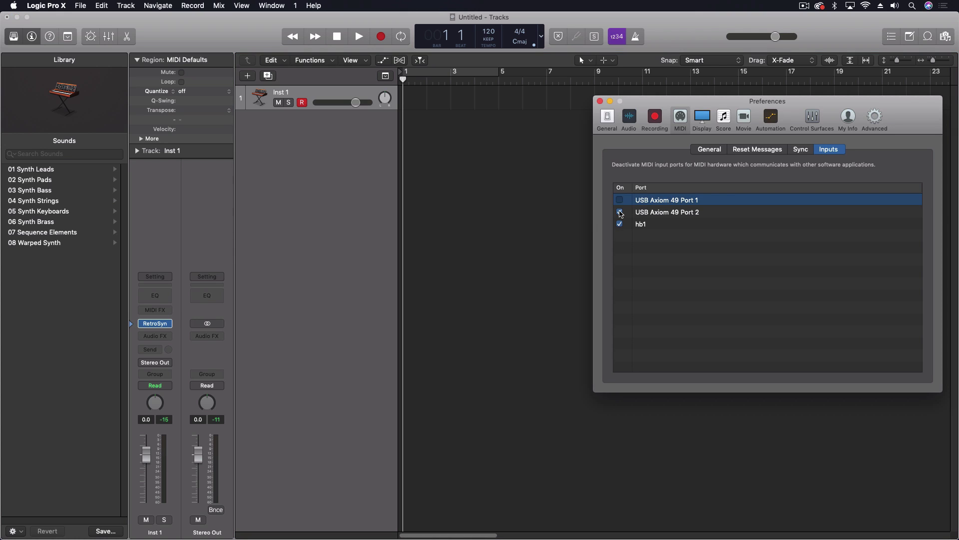
left_click(620, 212)
left_click(619, 224)
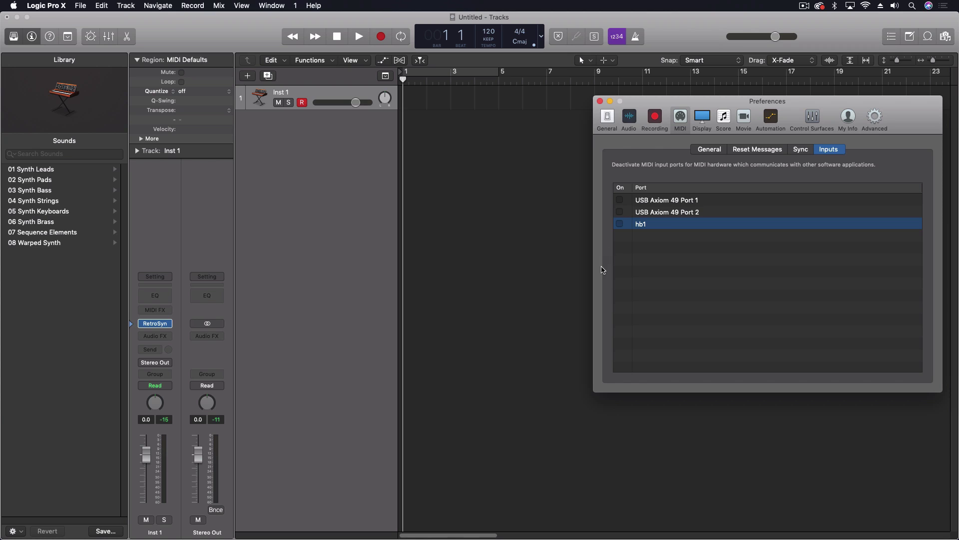
Step: Re-enable the USB Axiom 49 Port 1, Port 2 and hb1 inputs
left_click(620, 199)
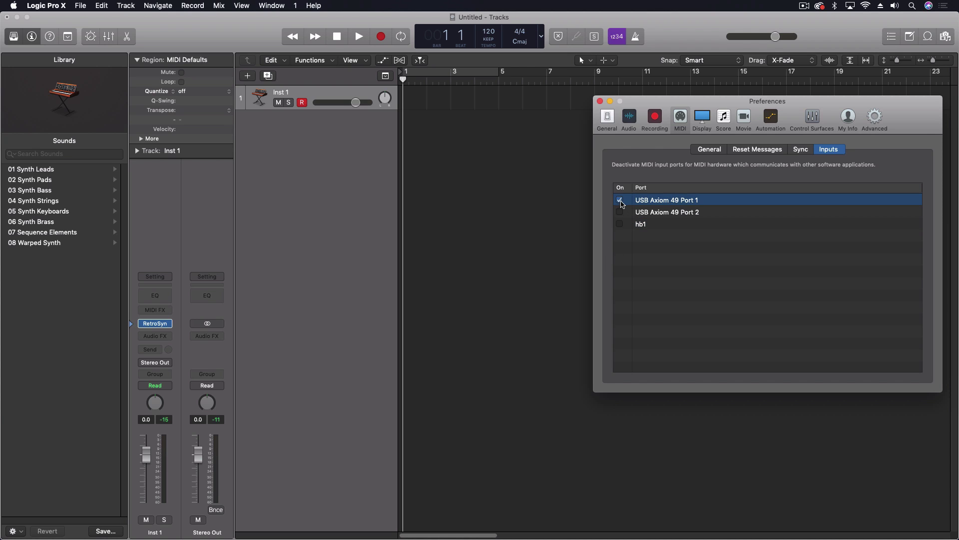
left_click(619, 212)
left_click(619, 224)
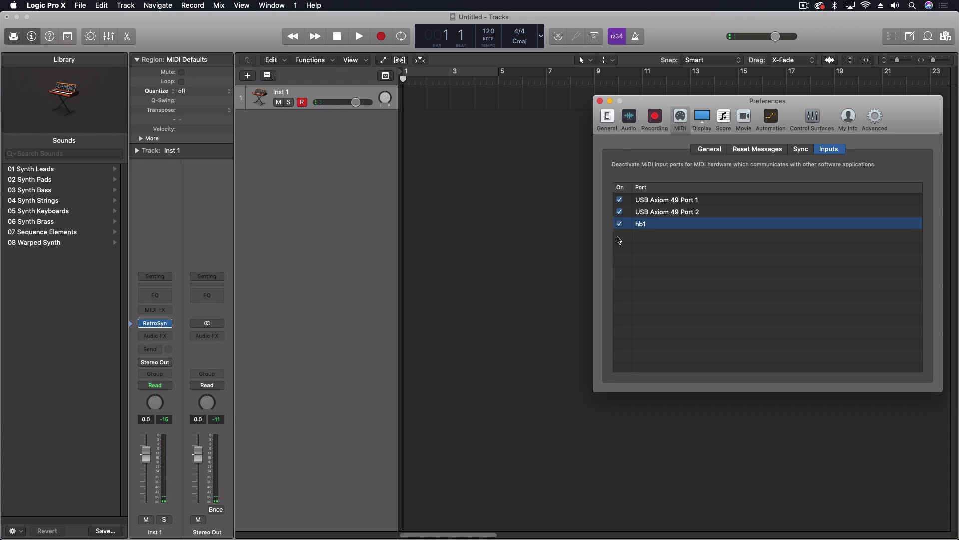
Step: Expand the inspector's extra region parameters and the Inst 1 Track parameters
left_click(424, 238)
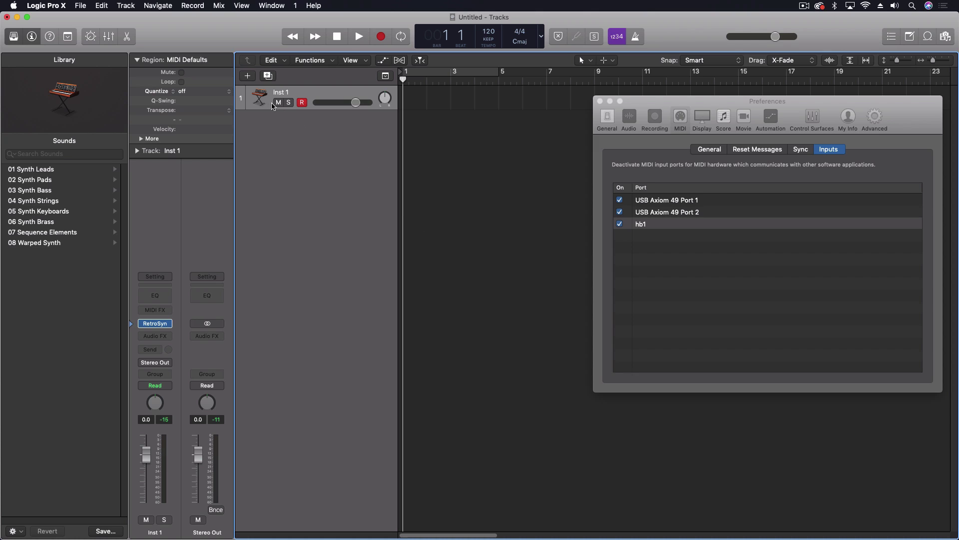
left_click(141, 139)
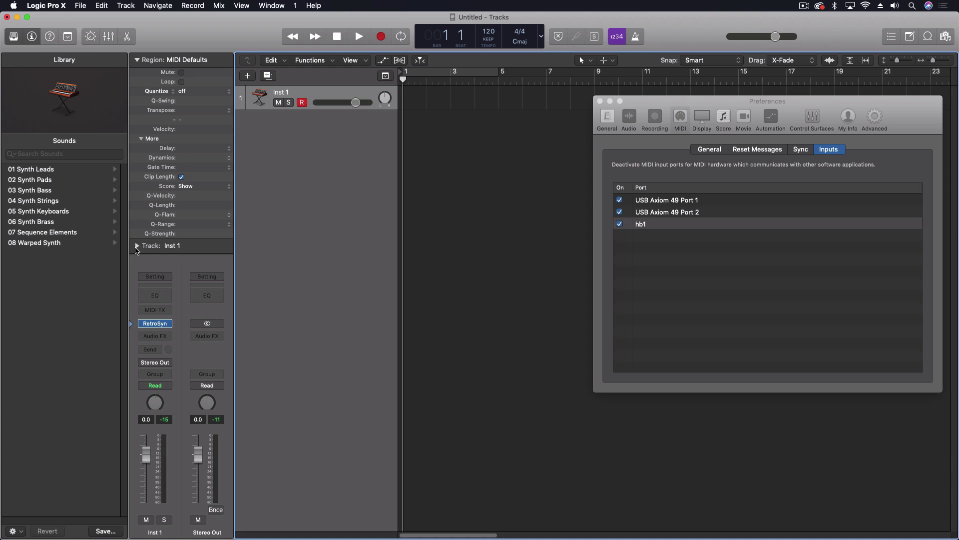
left_click(138, 247)
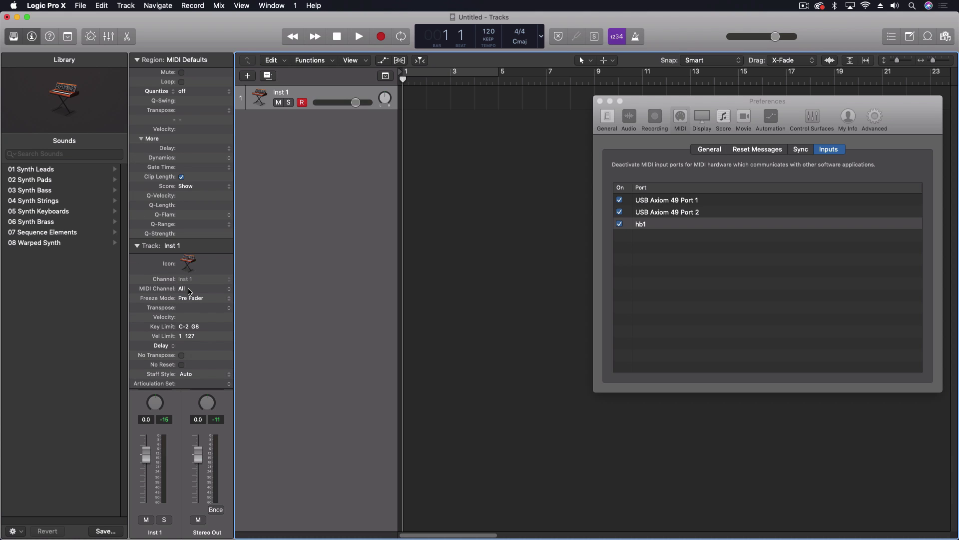
Step: Change Inst 1's MIDI Channel from All to 7
left_click(209, 289)
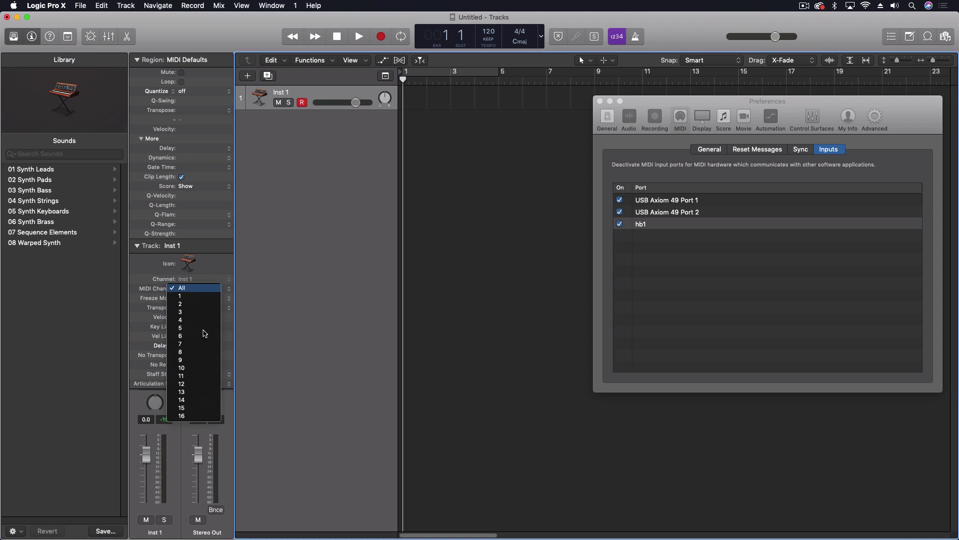
left_click(273, 294)
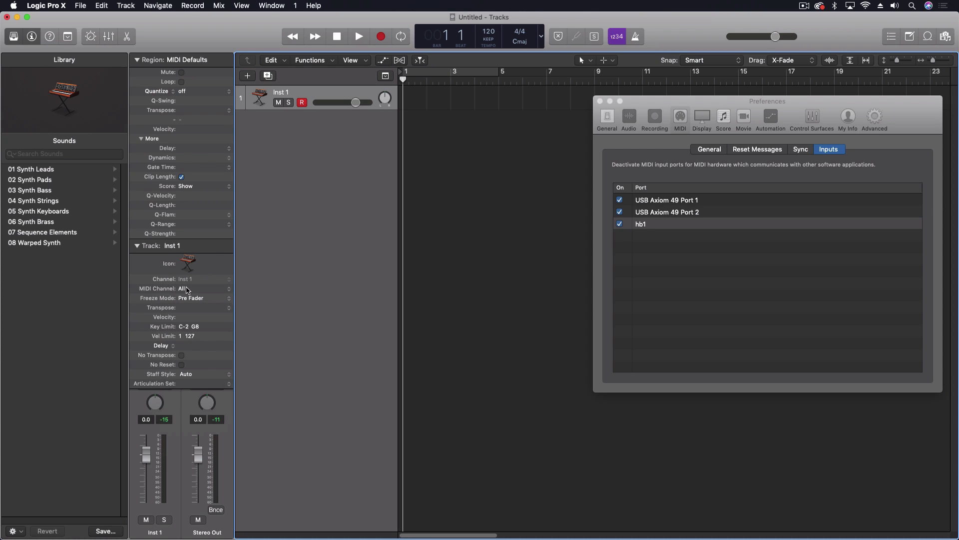
left_click(195, 290)
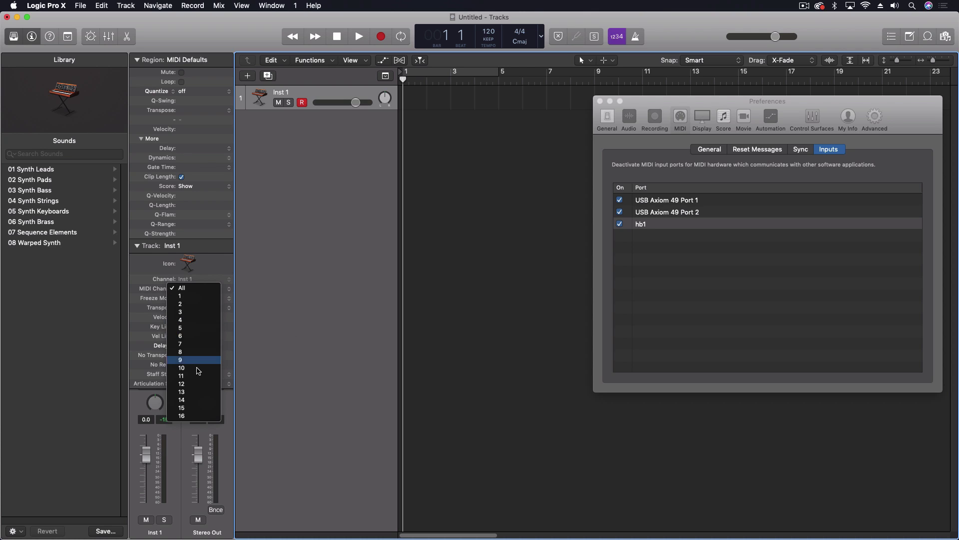
key("Escape")
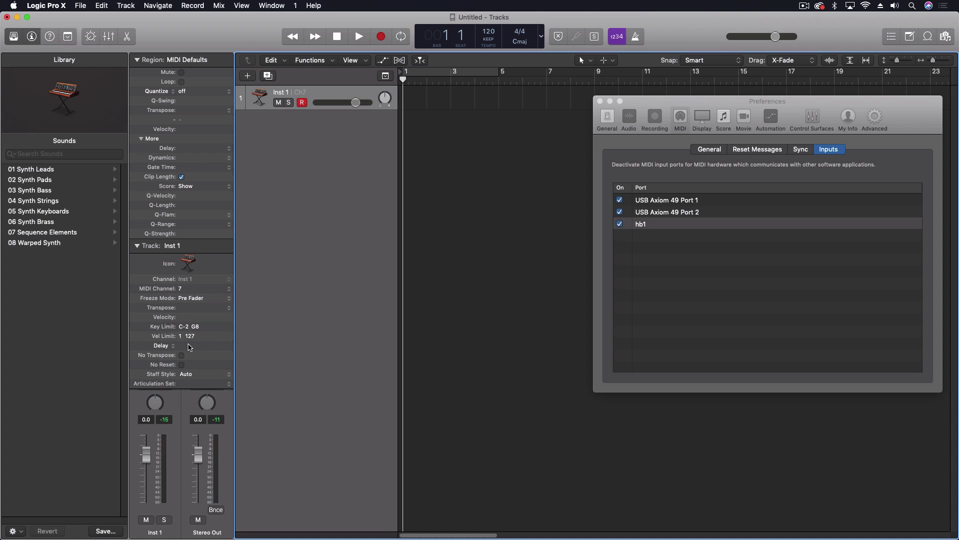
left_click(200, 289)
left_click(199, 236)
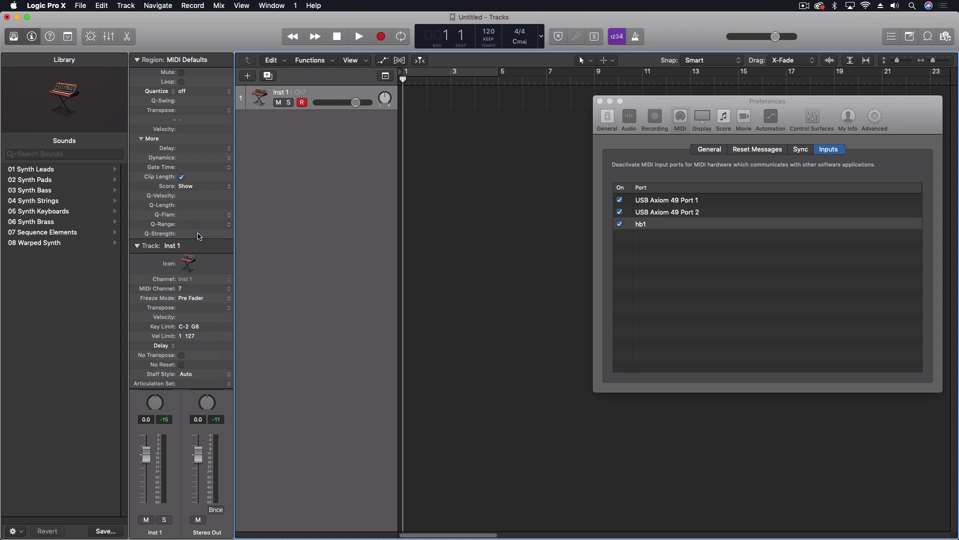